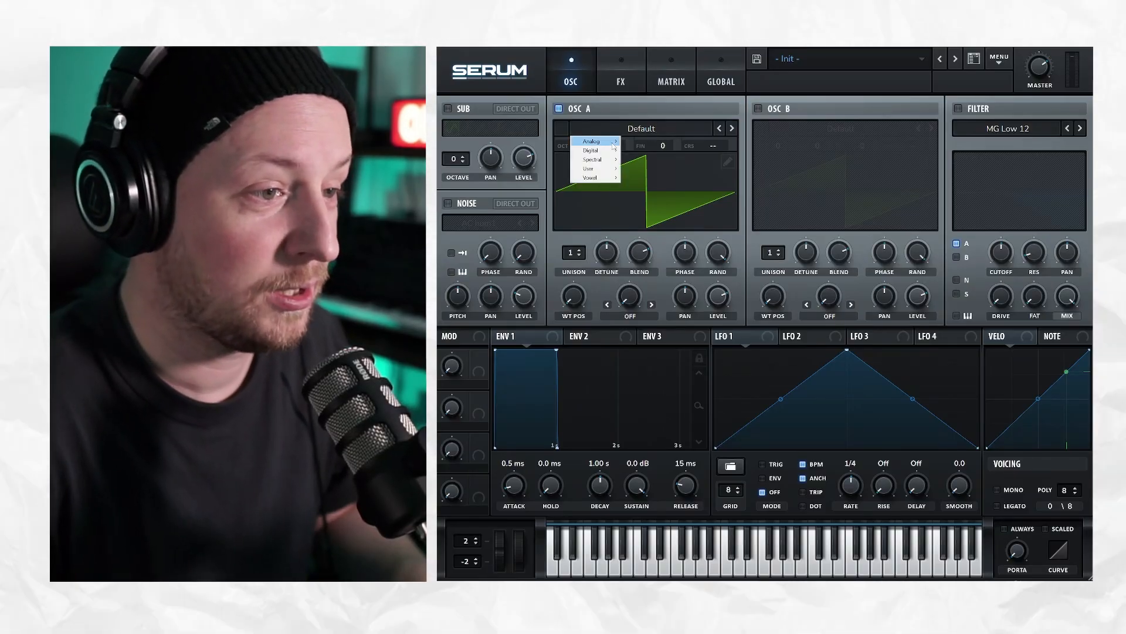
Load the analog Basic Shapes wavetable into oscillator A and move its wavetable position to the saw shape
{"action": "mouse_move", "coordinate": [613, 147]}
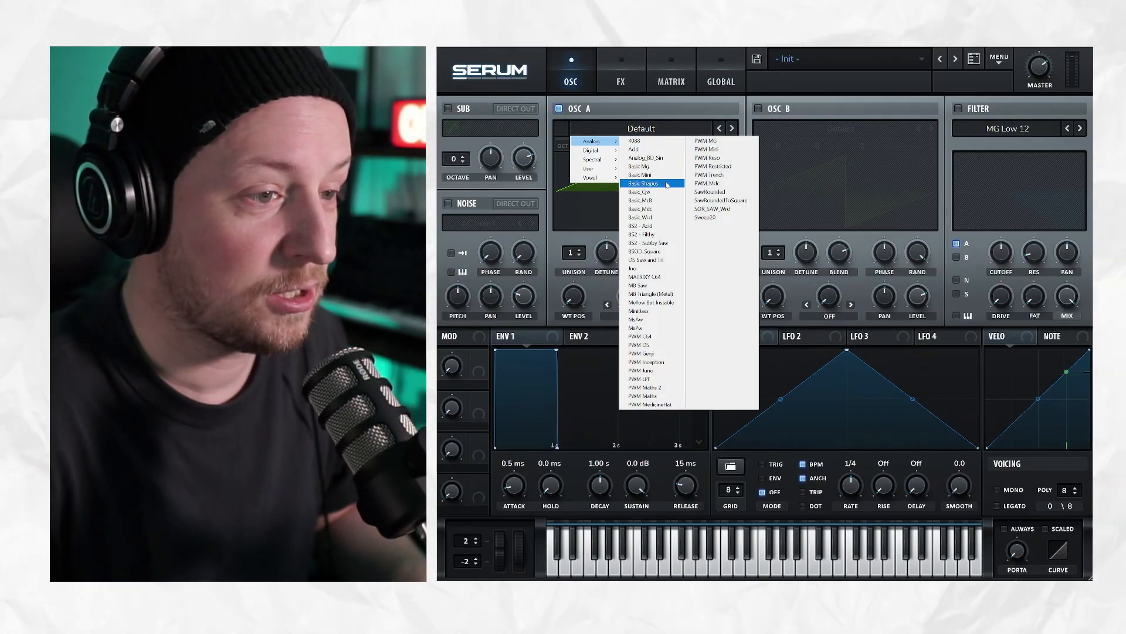
{"action": "left_click", "coordinate": [644, 182]}
{"action": "left_click_drag", "start_coordinate": [575, 294], "coordinate": [580, 288]}
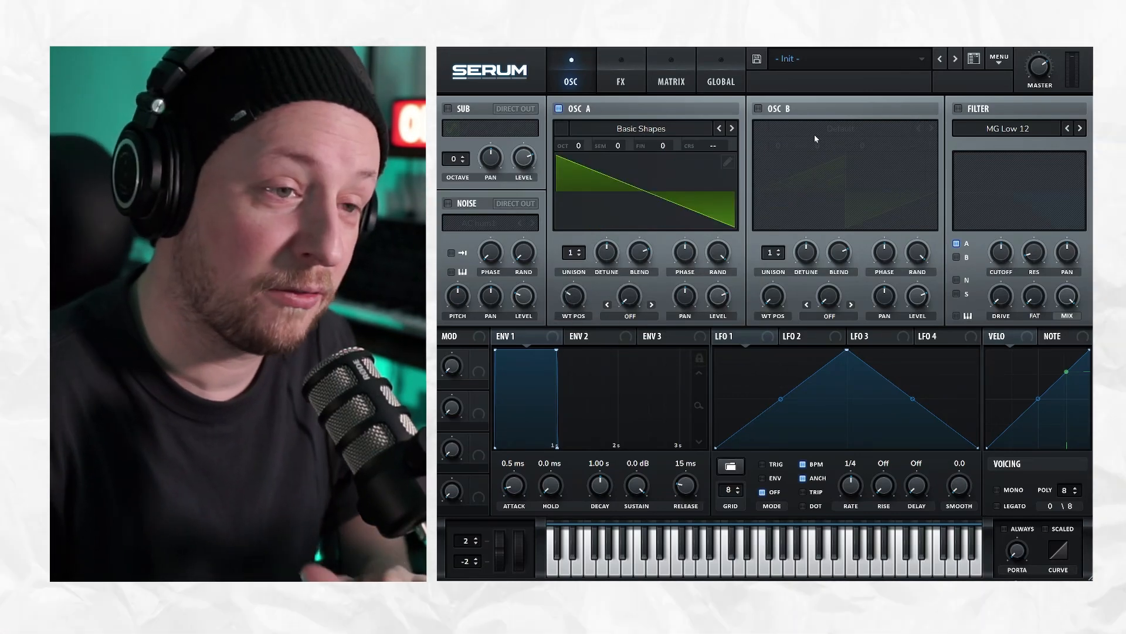
Enable oscillator B, load the analog Basic Shapes wavetable and move its wavetable position to the saw shape
{"action": "left_click", "coordinate": [758, 109]}
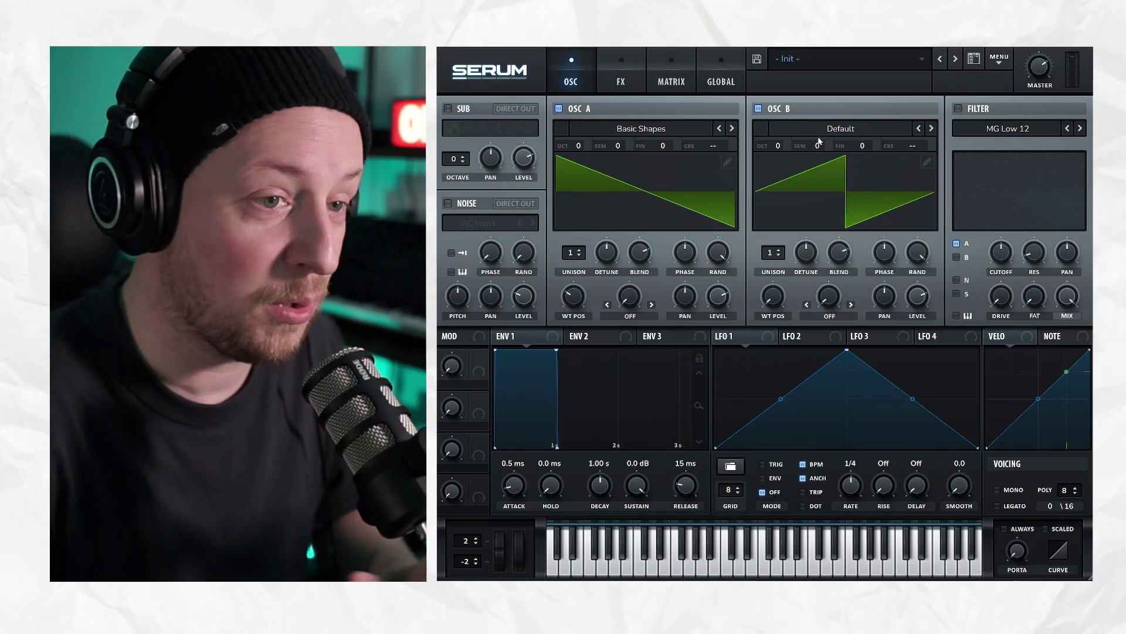
{"action": "mouse_move", "coordinate": [793, 141]}
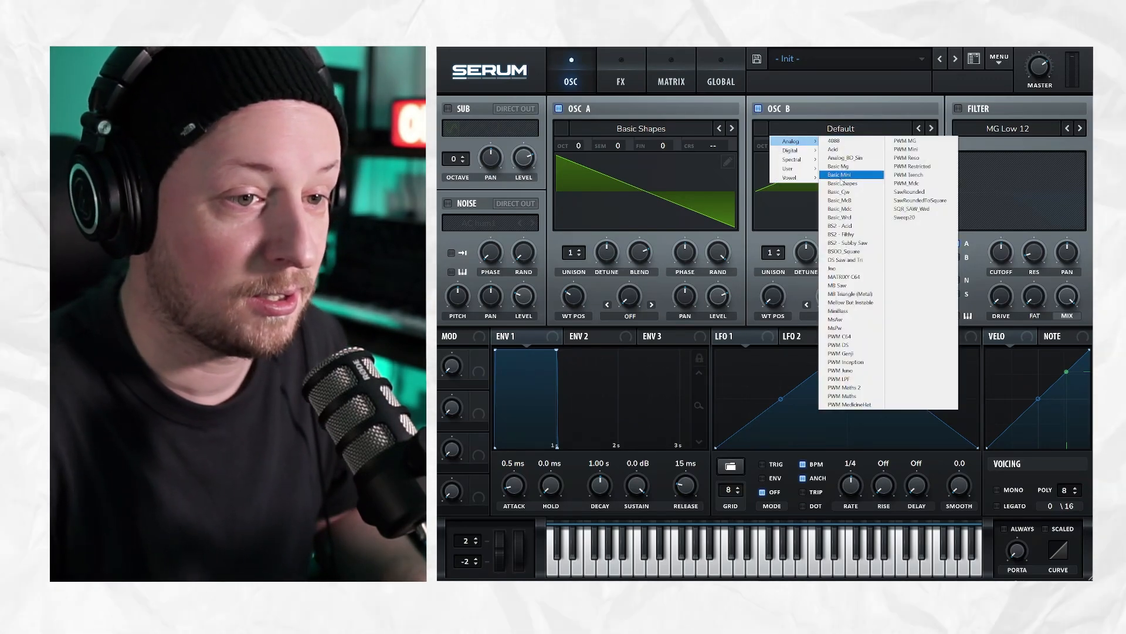
{"action": "left_click", "coordinate": [835, 181]}
{"action": "left_click_drag", "start_coordinate": [778, 305], "coordinate": [779, 293]}
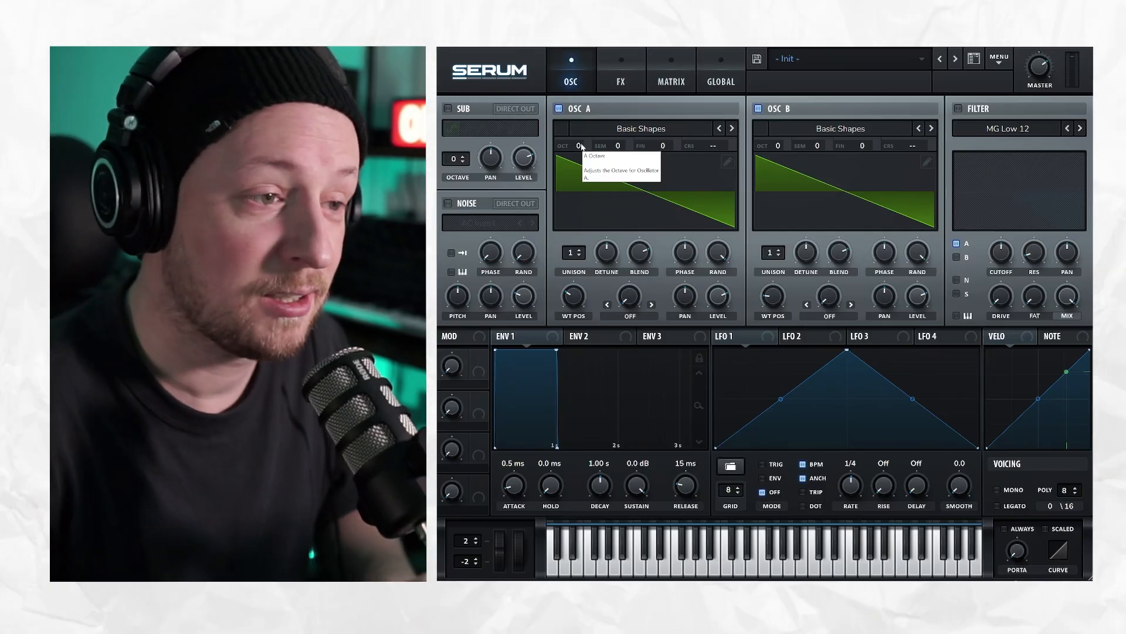
Set oscillator A to octave +2 and oscillator B to +1, then lower B's level and raise A's level
{"action": "left_click_drag", "start_coordinate": [581, 145], "coordinate": [581, 109]}
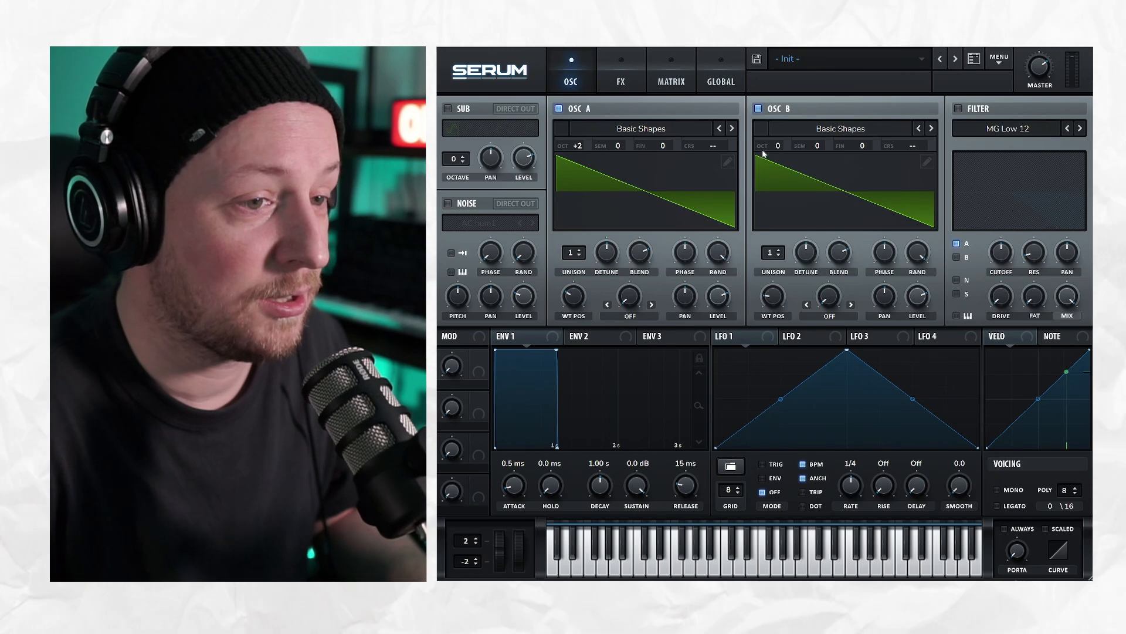
{"action": "left_click_drag", "start_coordinate": [782, 146], "coordinate": [780, 125]}
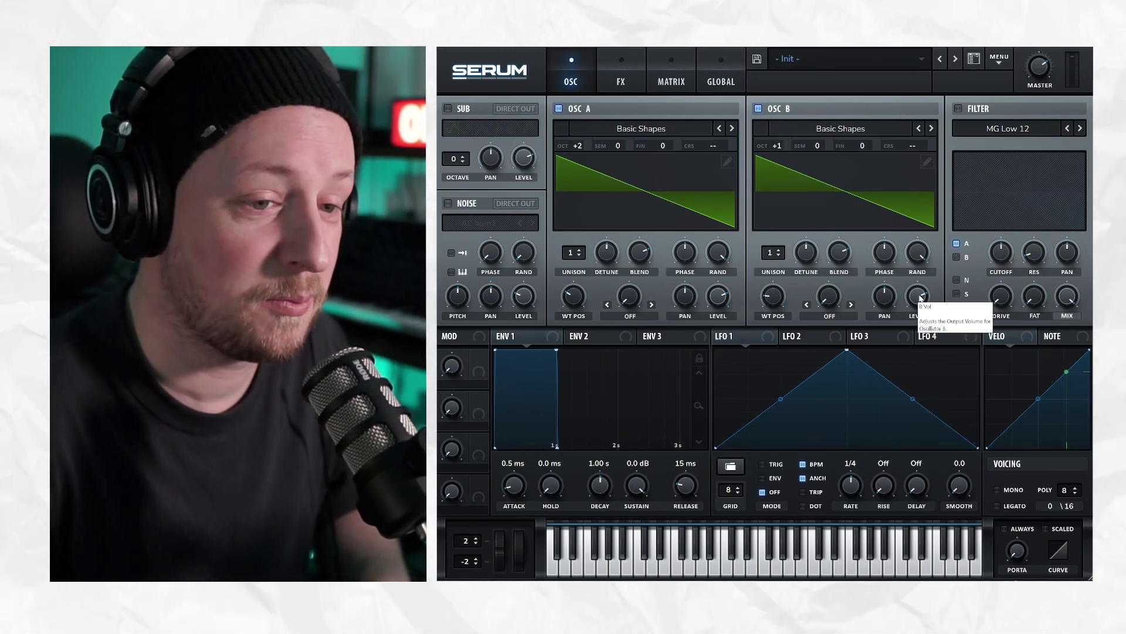
{"action": "left_click", "coordinate": [920, 298]}
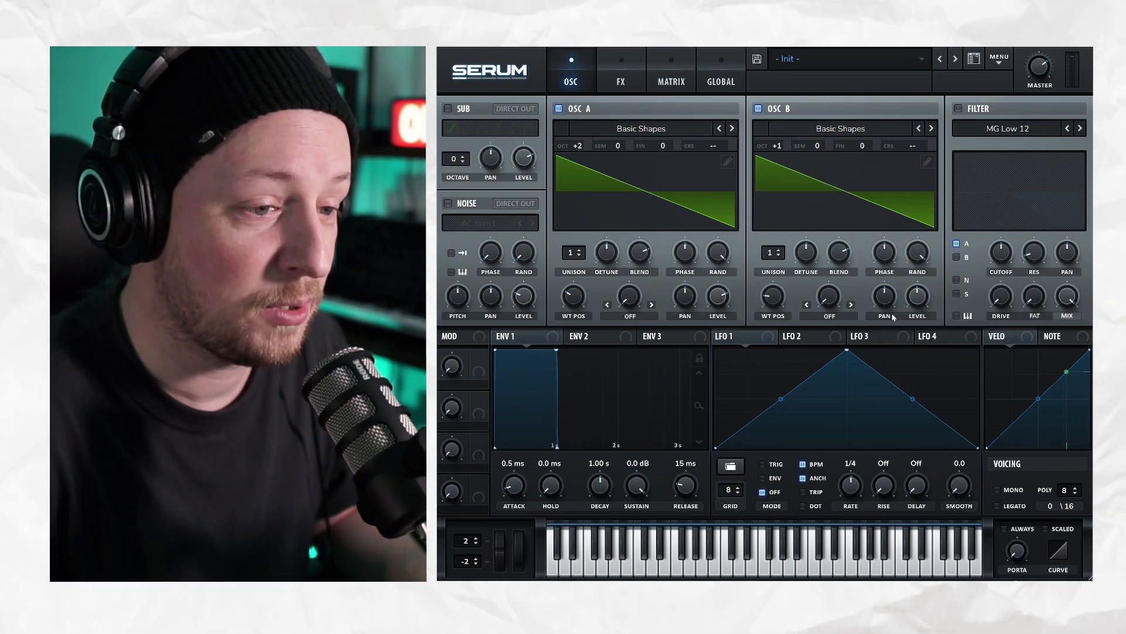
{"action": "left_click_drag", "start_coordinate": [719, 302], "coordinate": [730, 297]}
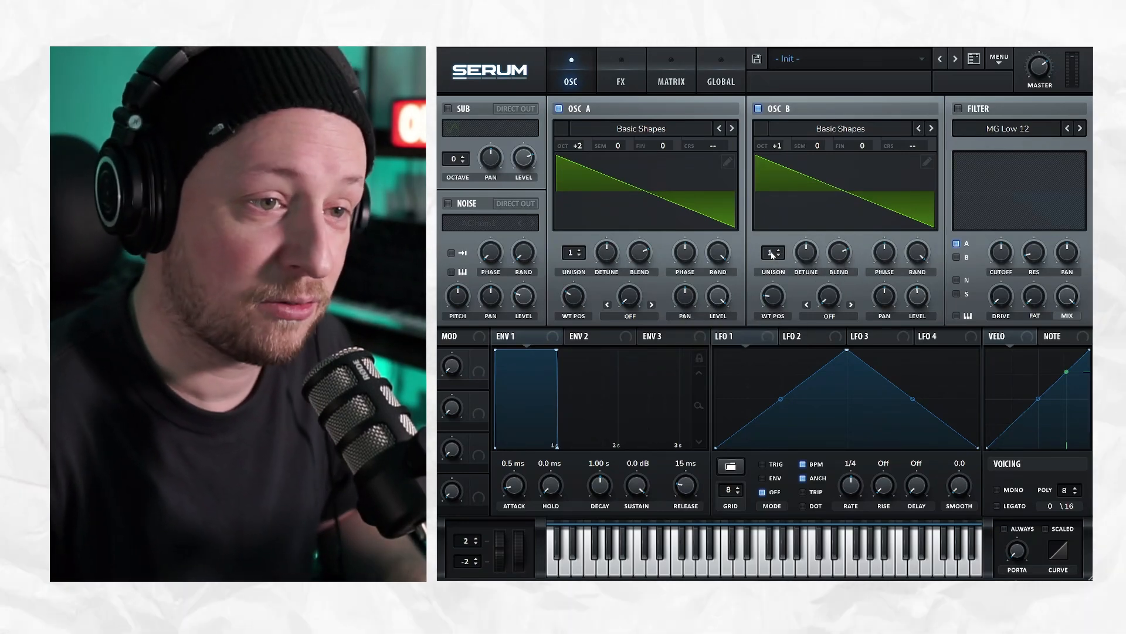
Set the unison to 5 voices on oscillator B and 3 voices on oscillator A
{"action": "left_click_drag", "start_coordinate": [773, 255], "coordinate": [773, 246]}
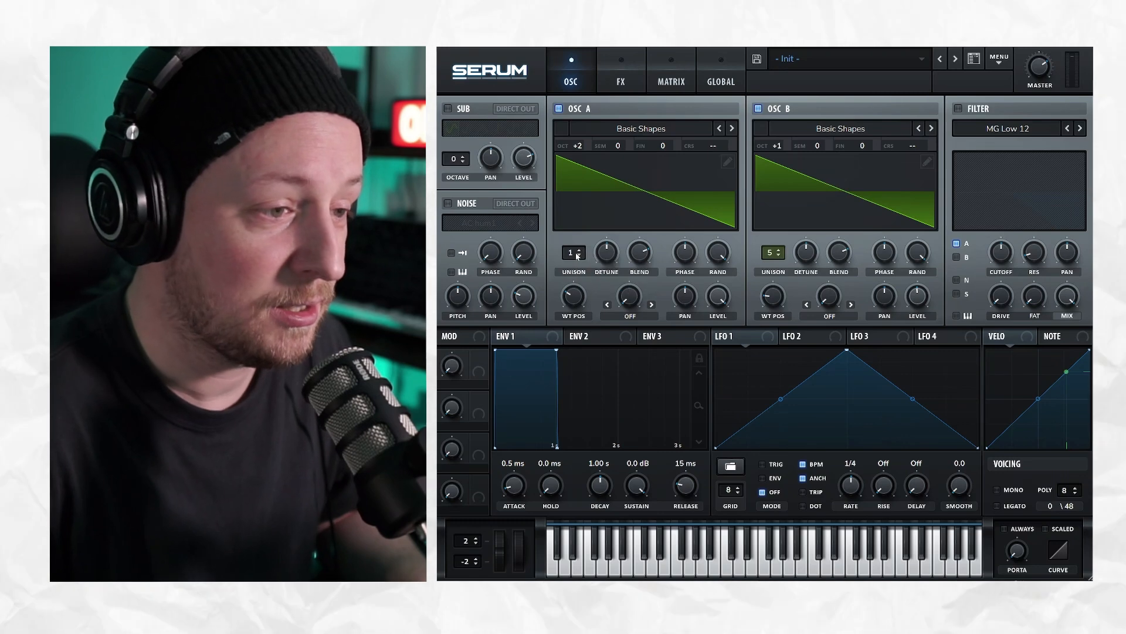
{"action": "left_click_drag", "start_coordinate": [578, 256], "coordinate": [578, 246]}
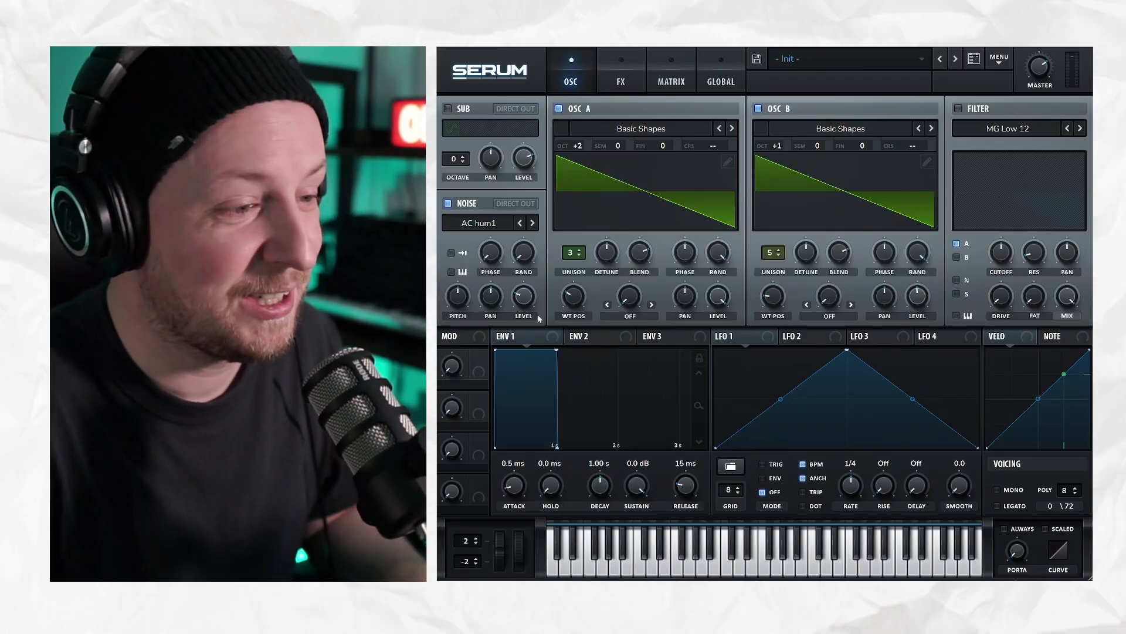
Turn down the AC hum1 noise level and set the warp mode of both oscillators to FM from the noise oscillator
{"action": "mouse_move", "coordinate": [526, 299]}
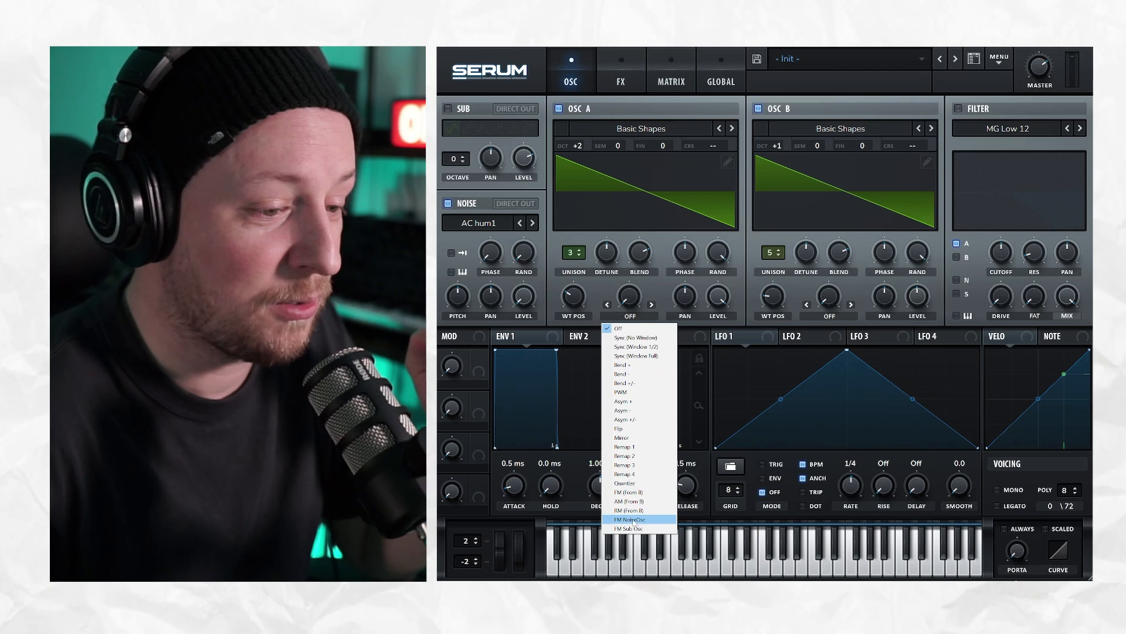
{"action": "left_click", "coordinate": [633, 520]}
{"action": "left_click", "coordinate": [830, 316]}
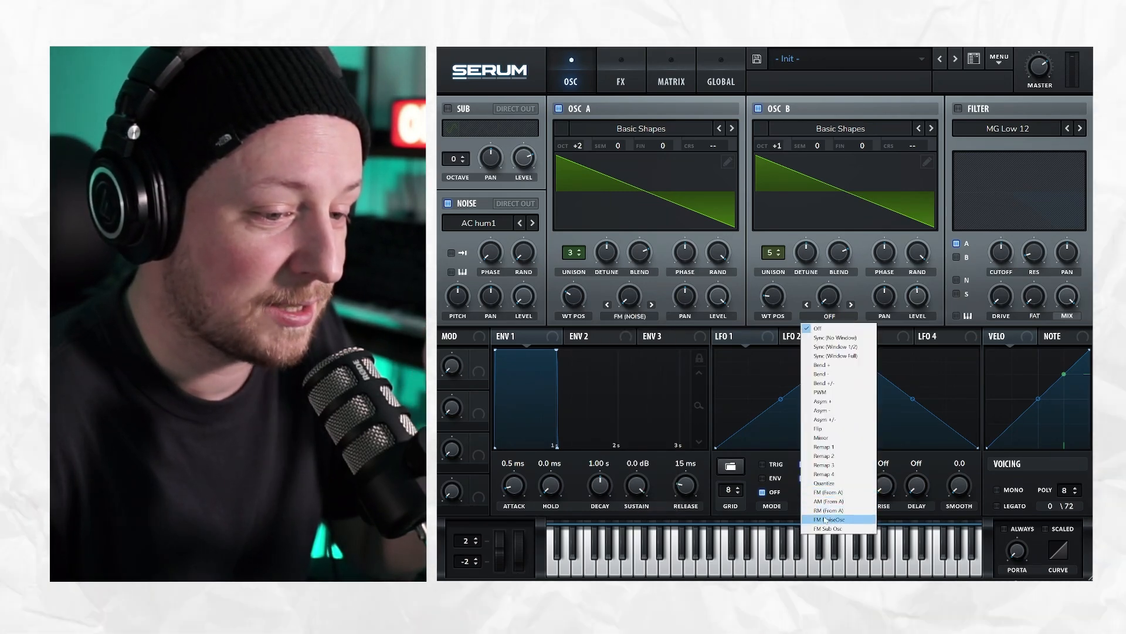
{"action": "left_click", "coordinate": [831, 519]}
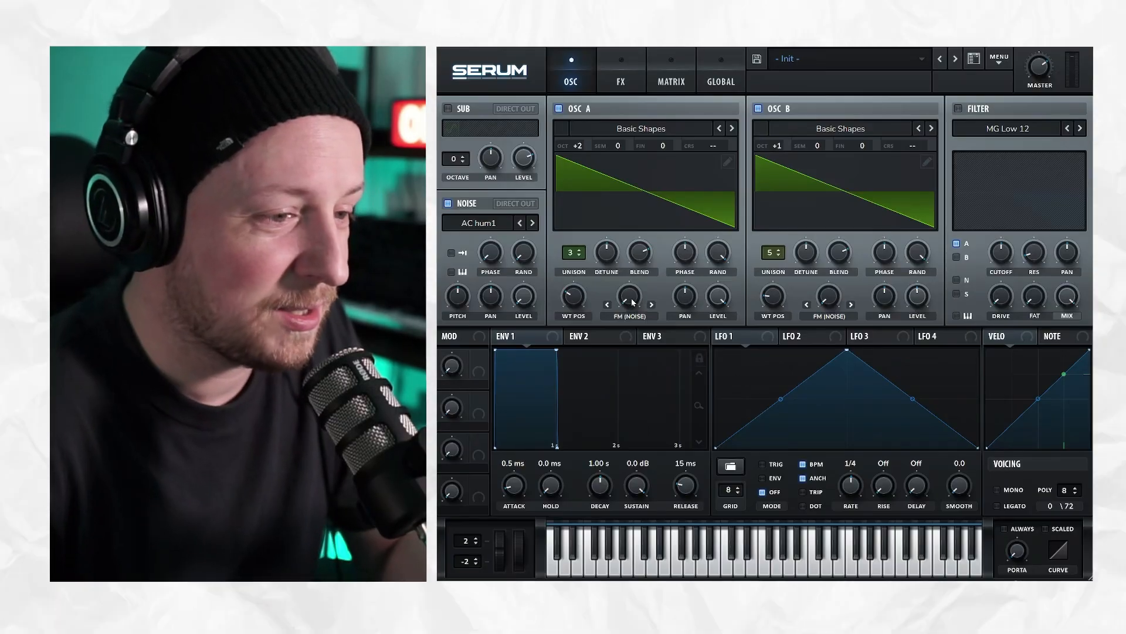
Raise the noise FM warp amount on each oscillator while auditioning it alone, then reduce oscillator A's unison detune
{"action": "left_click", "coordinate": [758, 109]}
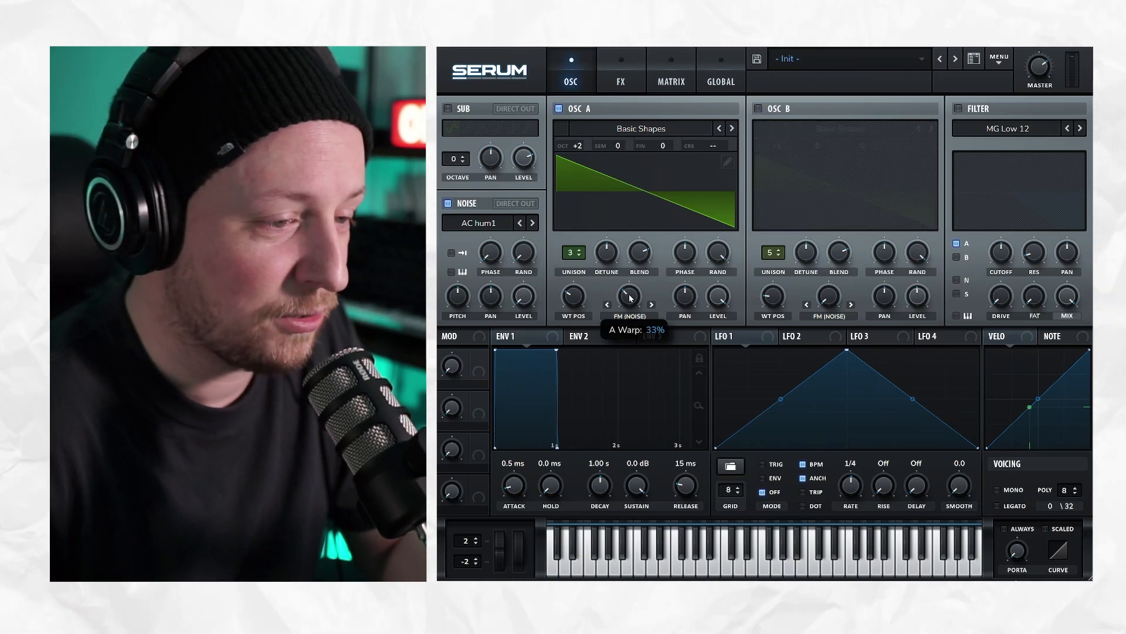
{"action": "left_click_drag", "start_coordinate": [629, 289], "coordinate": [640, 279]}
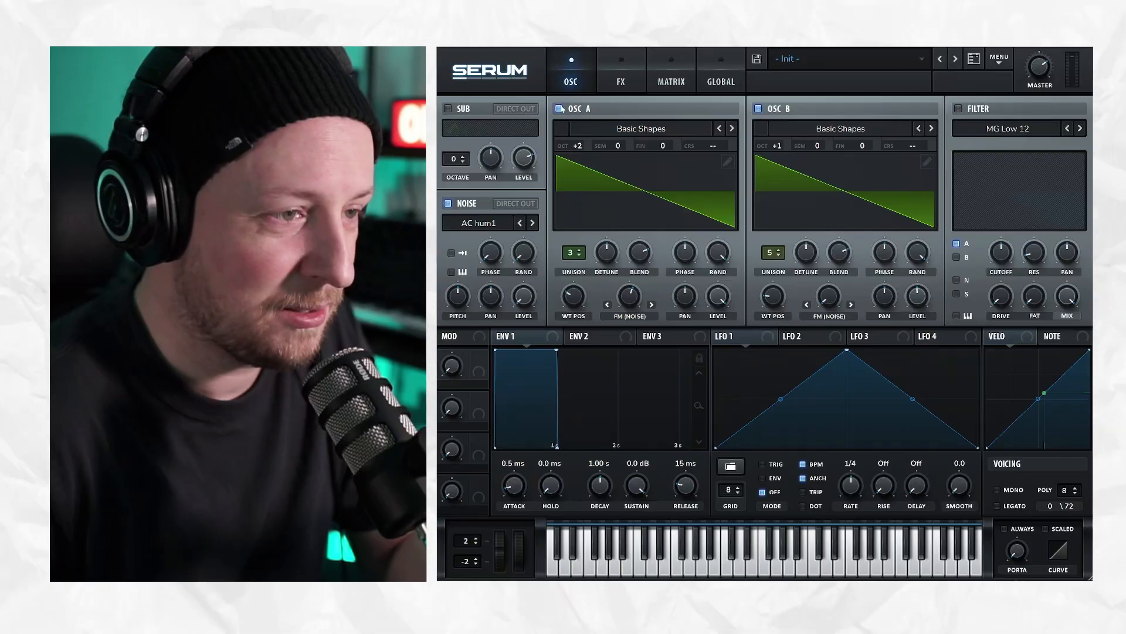
{"action": "left_click", "coordinate": [560, 109]}
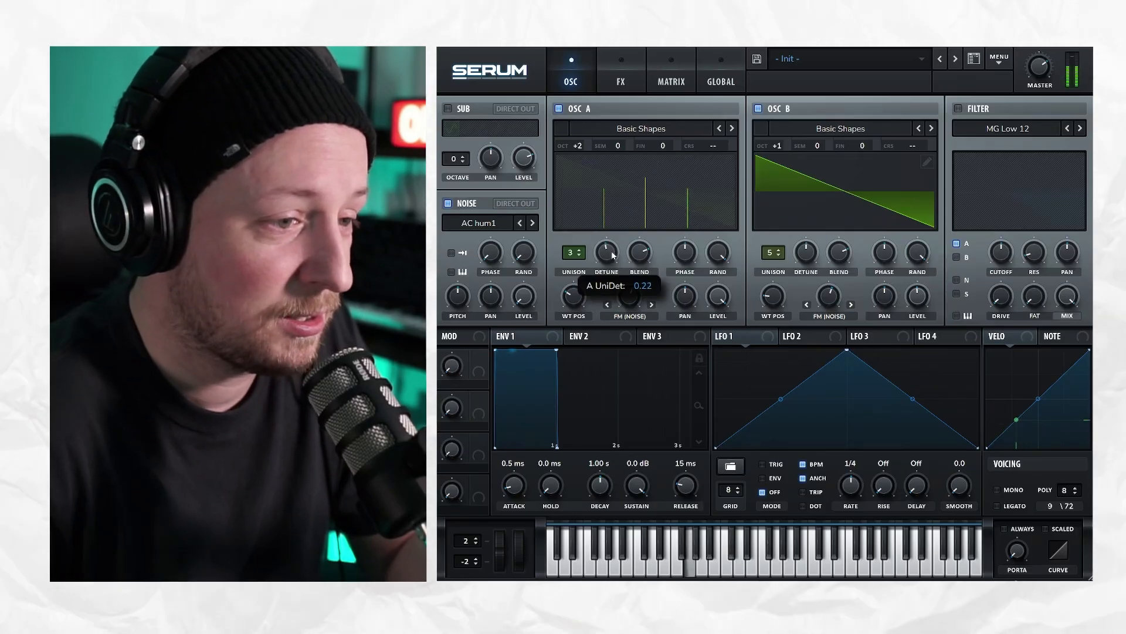
{"action": "left_click_drag", "start_coordinate": [612, 254], "coordinate": [616, 267]}
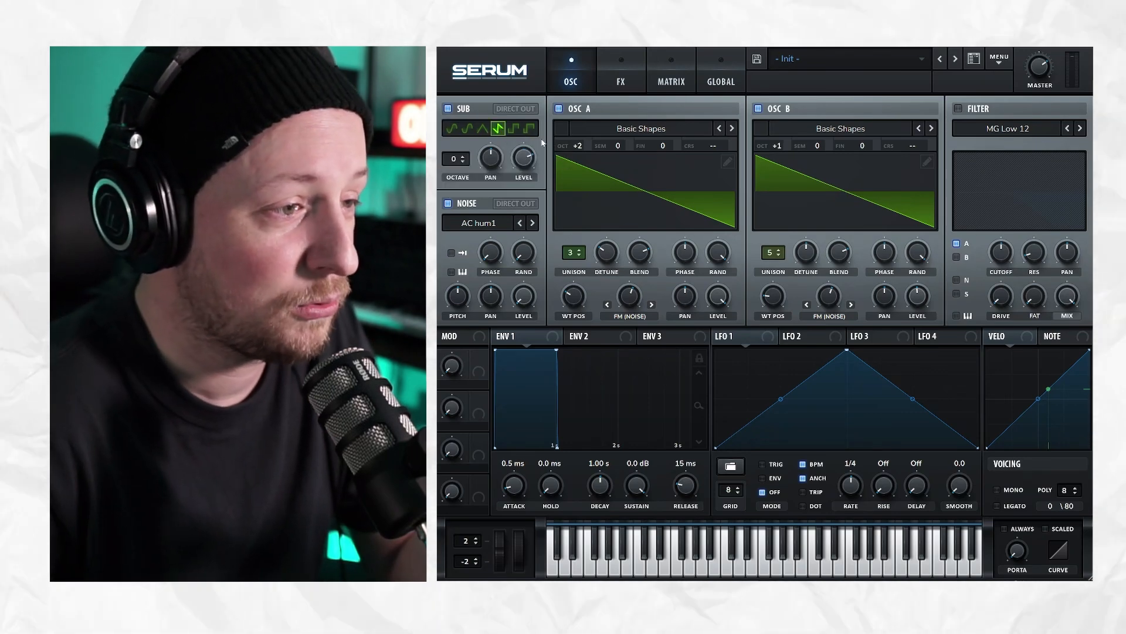
Set the saw sub oscillator to octave 2 and lower its level
{"action": "left_click_drag", "start_coordinate": [455, 164], "coordinate": [456, 160]}
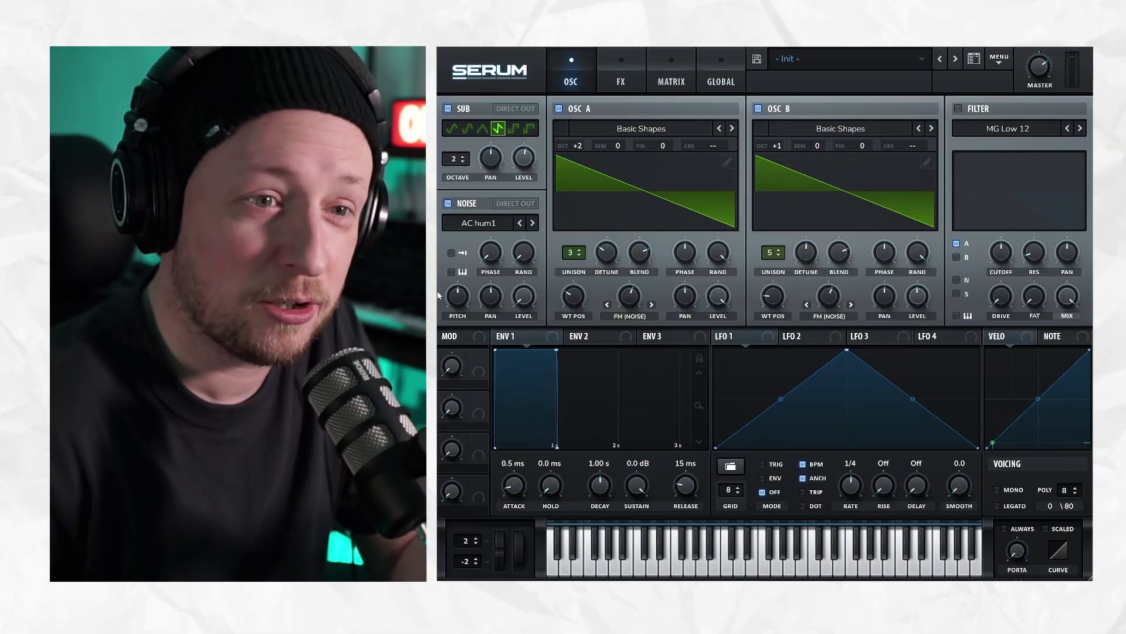
Enable the MG Low 12 filter, route oscillators A and B, noise and sub through it, and raise its cutoff
{"action": "left_click", "coordinate": [959, 109]}
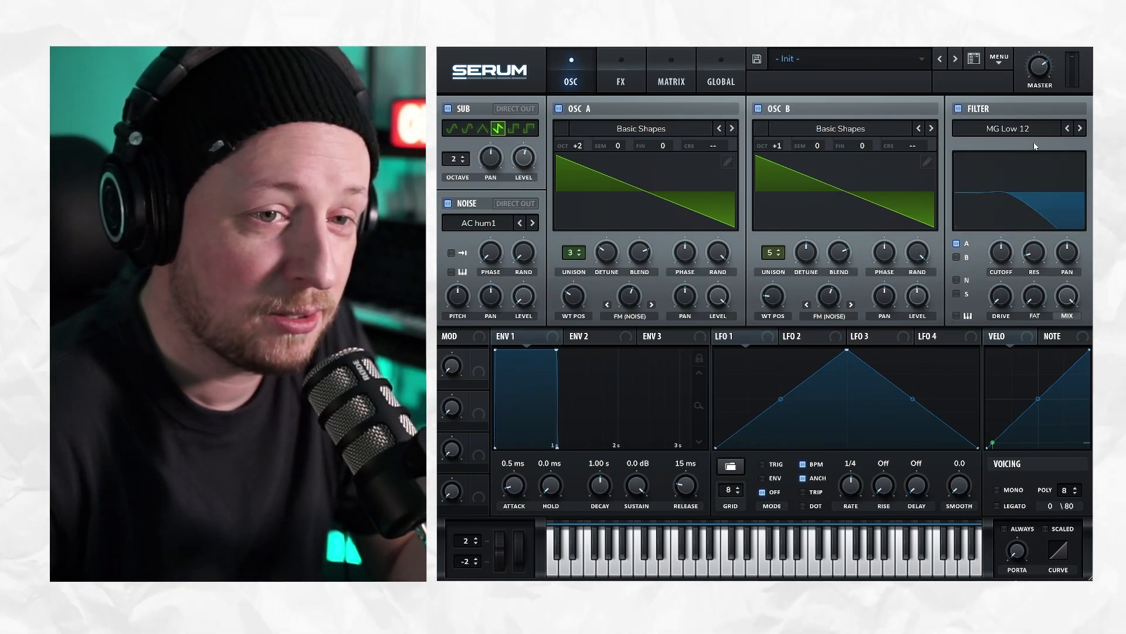
{"action": "left_click", "coordinate": [957, 257]}
{"action": "left_click", "coordinate": [956, 280]}
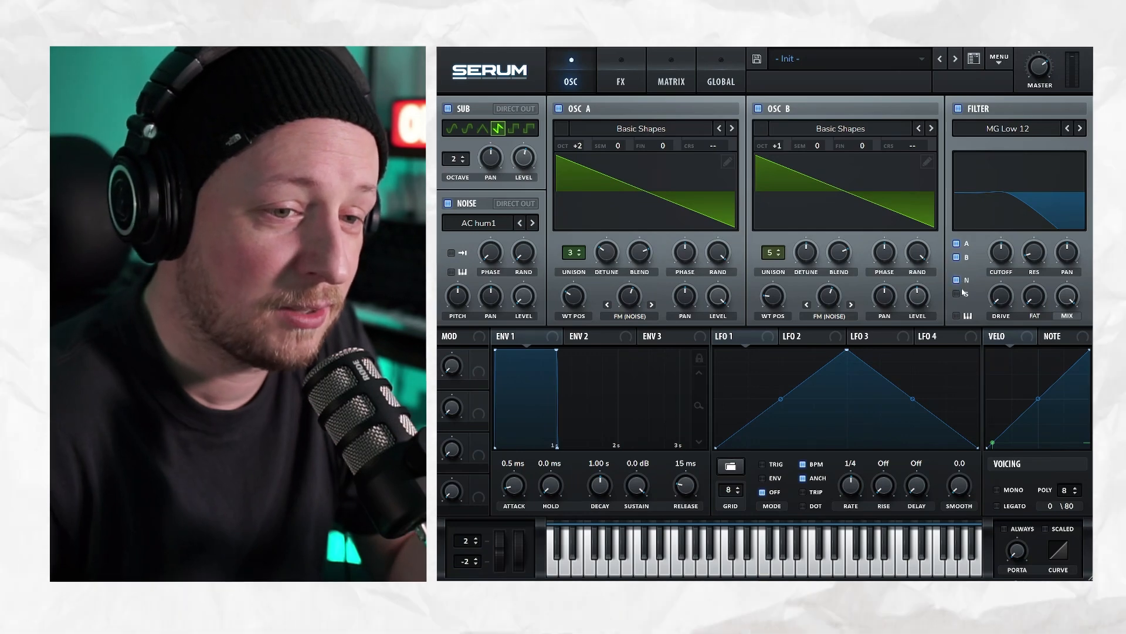
{"action": "left_click", "coordinate": [957, 293]}
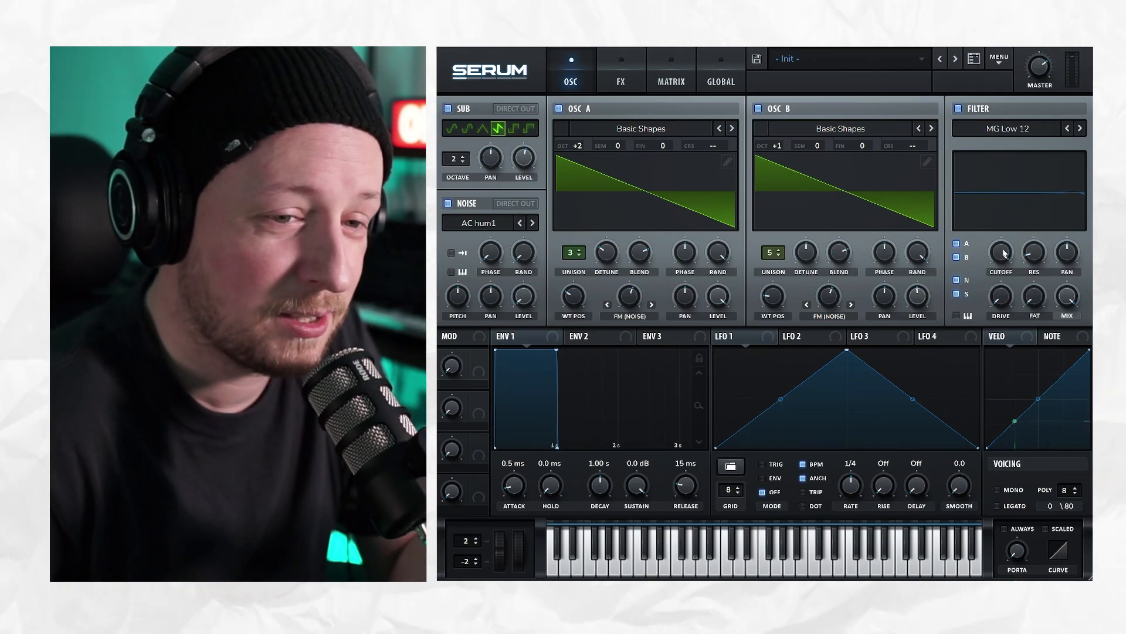
{"action": "mouse_move", "coordinate": [1002, 252]}
{"action": "left_click_drag", "start_coordinate": [1001, 252], "coordinate": [1000, 253]}
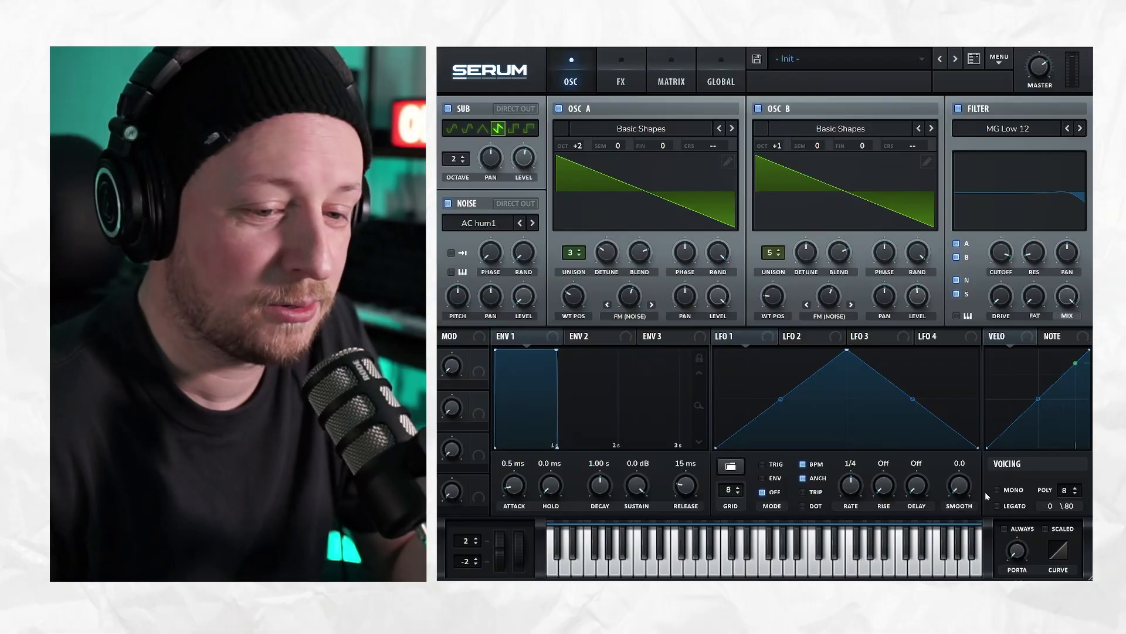
Make the patch mono with portamento always on, and add a small amount of portamento time
{"action": "left_click", "coordinate": [998, 490]}
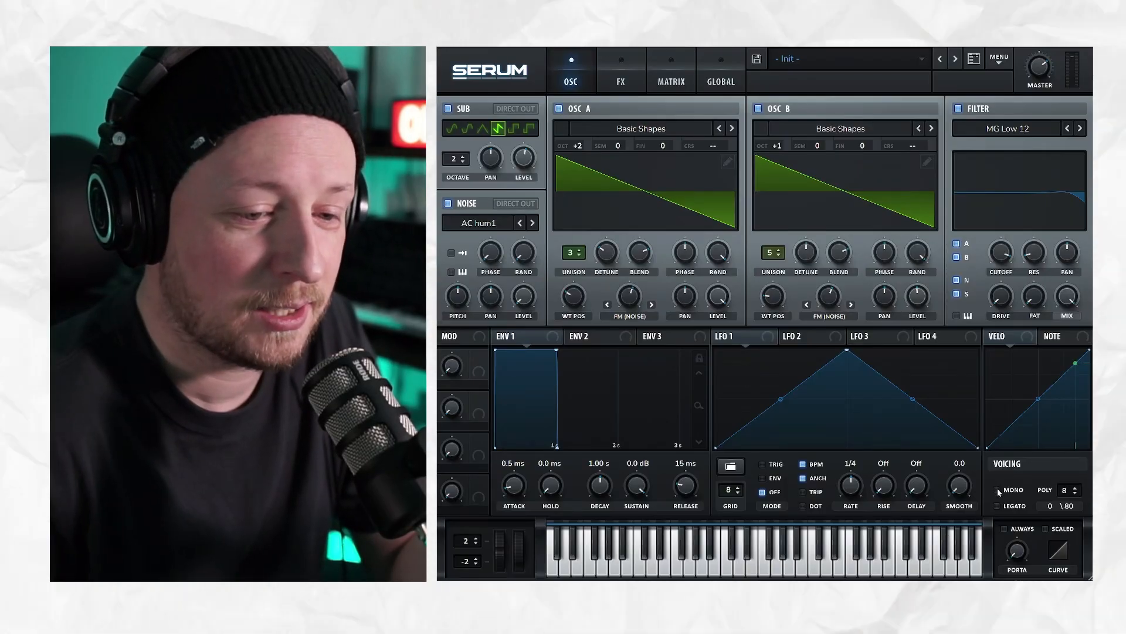
{"action": "left_click", "coordinate": [1005, 530]}
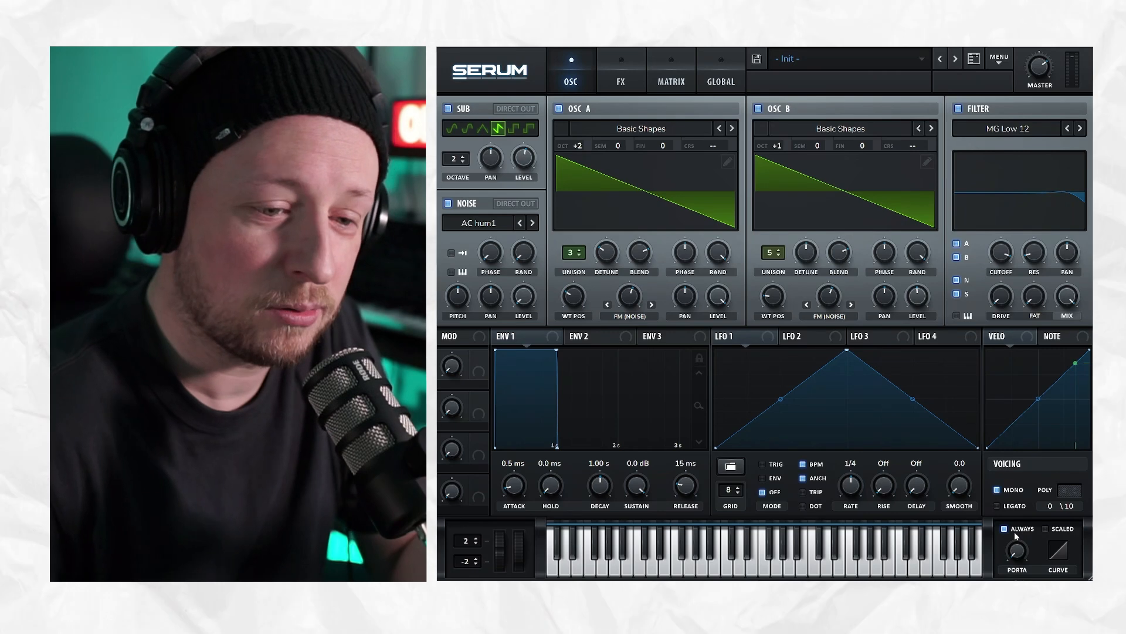
{"action": "left_click", "coordinate": [1005, 530]}
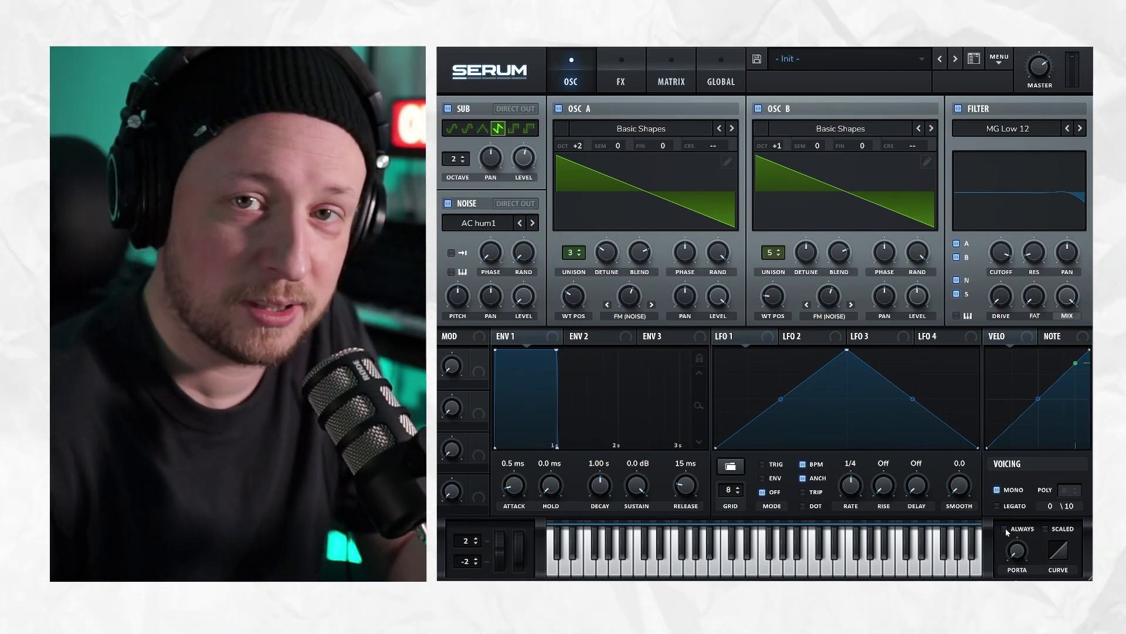
{"action": "left_click", "coordinate": [1005, 530]}
{"action": "mouse_move", "coordinate": [1022, 552]}
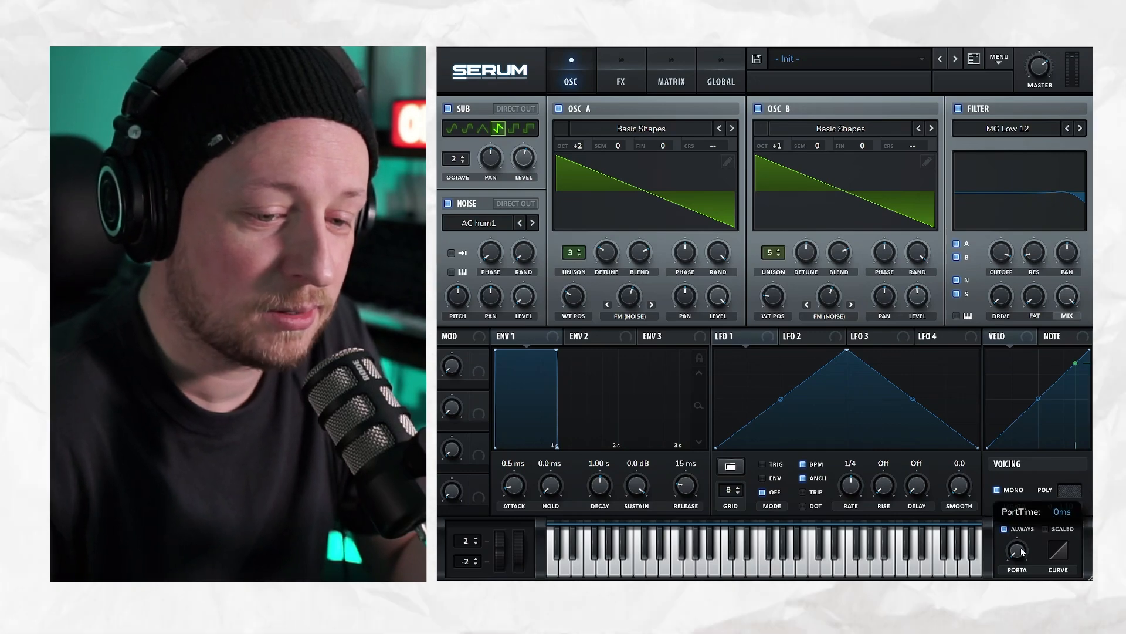
{"action": "left_click_drag", "start_coordinate": [1022, 535], "coordinate": [1022, 528]}
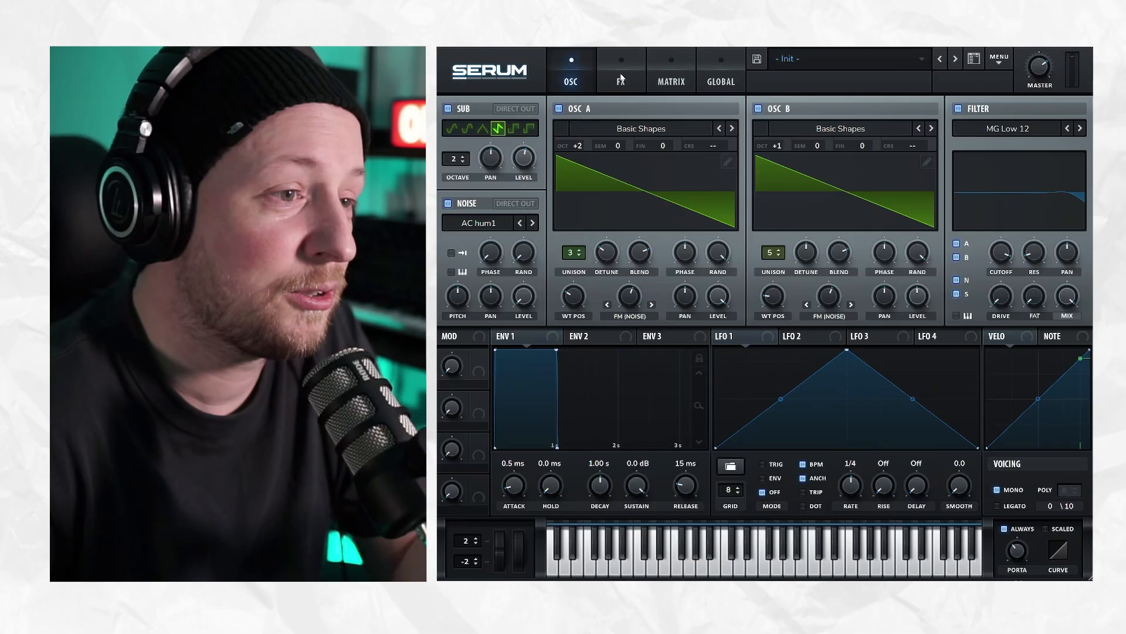
Add a Tube distortion at the start of the effects chain and lower its mix
{"action": "left_click", "coordinate": [621, 78]}
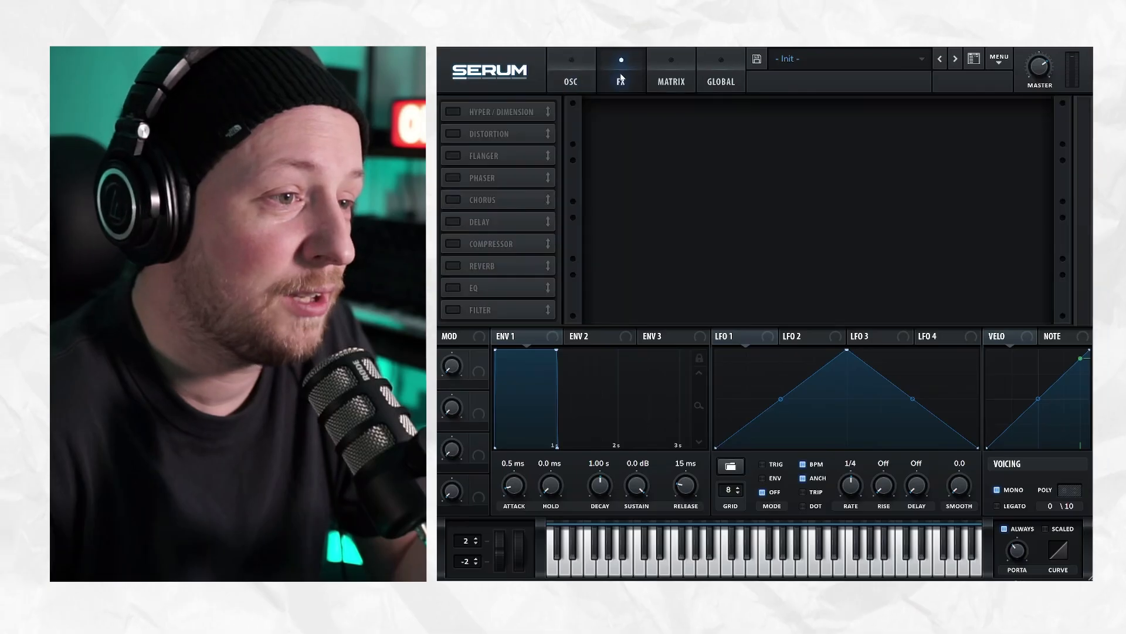
{"action": "left_click", "coordinate": [461, 134]}
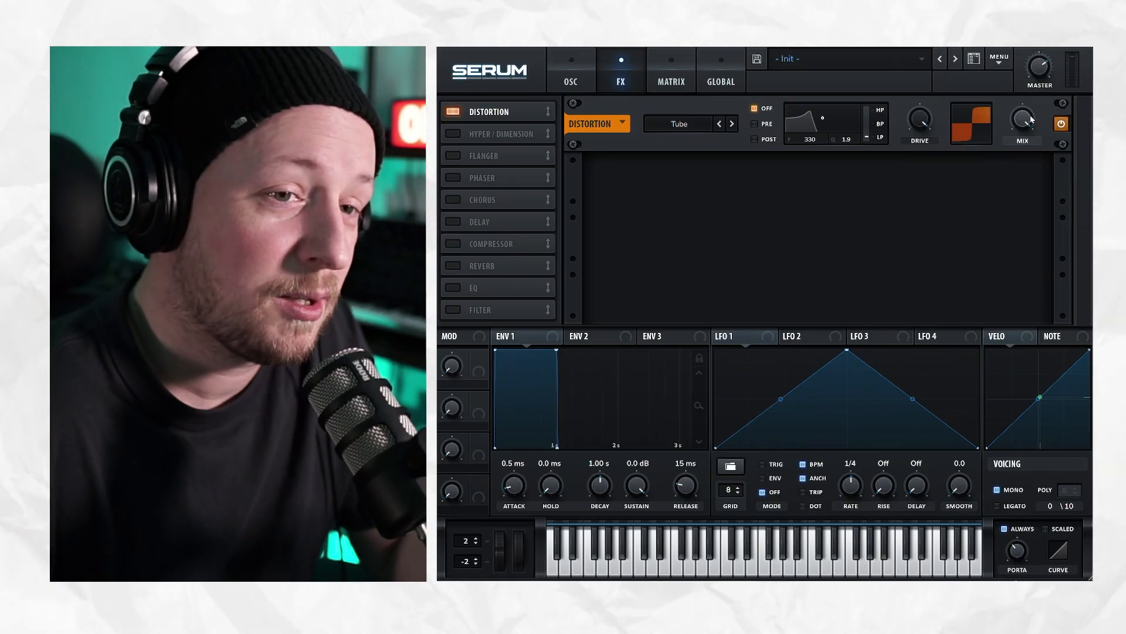
{"action": "left_click_drag", "start_coordinate": [1031, 119], "coordinate": [1017, 163]}
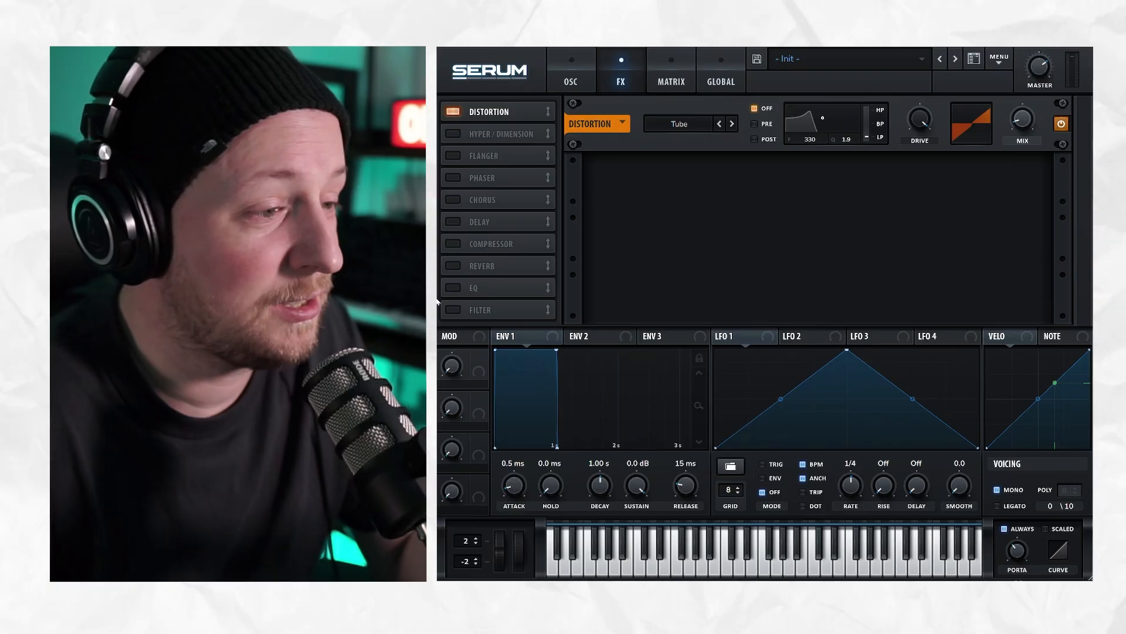
Add an EQ after the distortion, switch its low band to a low cut, reduce Q to about 48% and adjust its frequency
{"action": "left_click", "coordinate": [485, 287]}
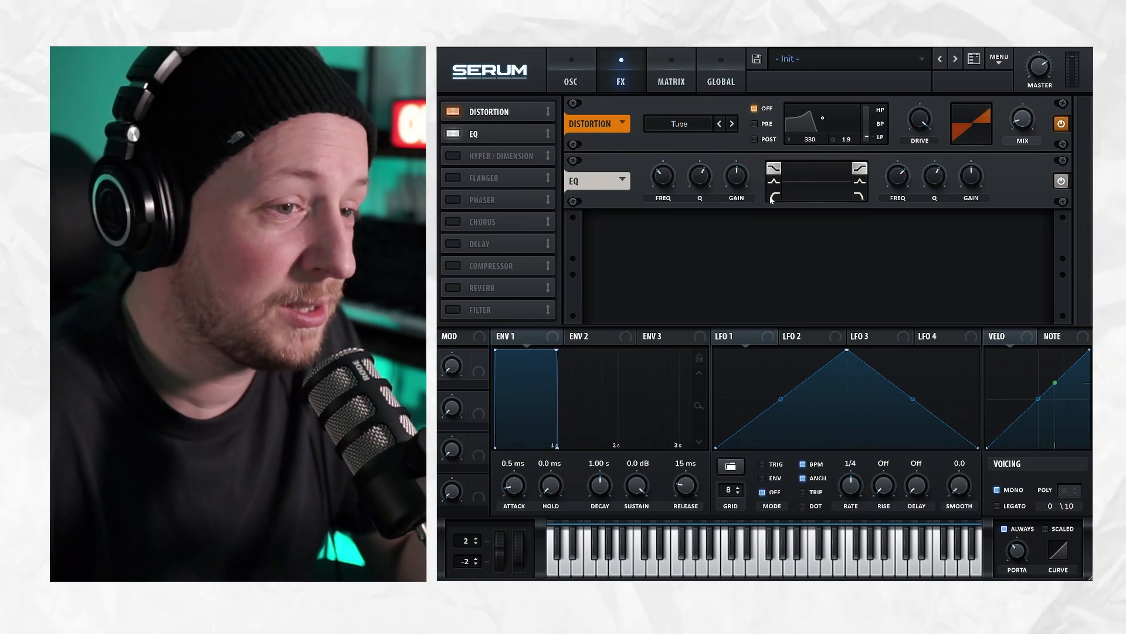
{"action": "left_click", "coordinate": [774, 194]}
{"action": "left_click_drag", "start_coordinate": [703, 174], "coordinate": [708, 189]}
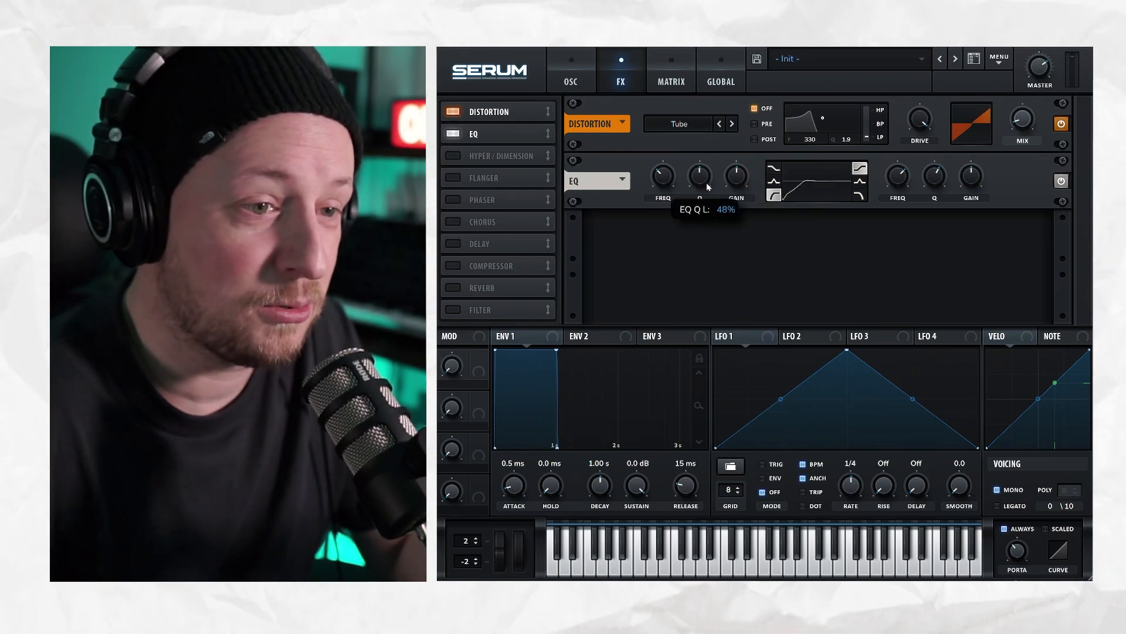
{"action": "mouse_move", "coordinate": [662, 175]}
{"action": "left_mouse_down"}
{"action": "mouse_move", "coordinate": [657, 135]}
{"action": "mouse_move", "coordinate": [659, 155]}
{"action": "left_mouse_up"}
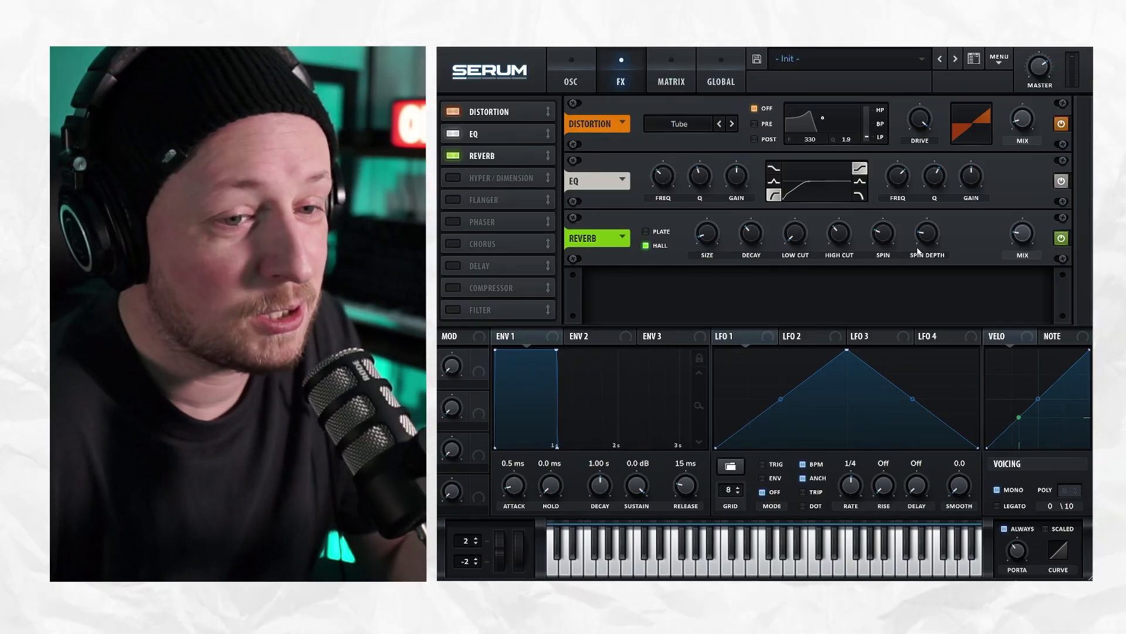
Add a Hall reverb after the EQ, raise its low cut and decay, and set a low wet mix
{"action": "left_click_drag", "start_coordinate": [1020, 235], "coordinate": [1021, 212]}
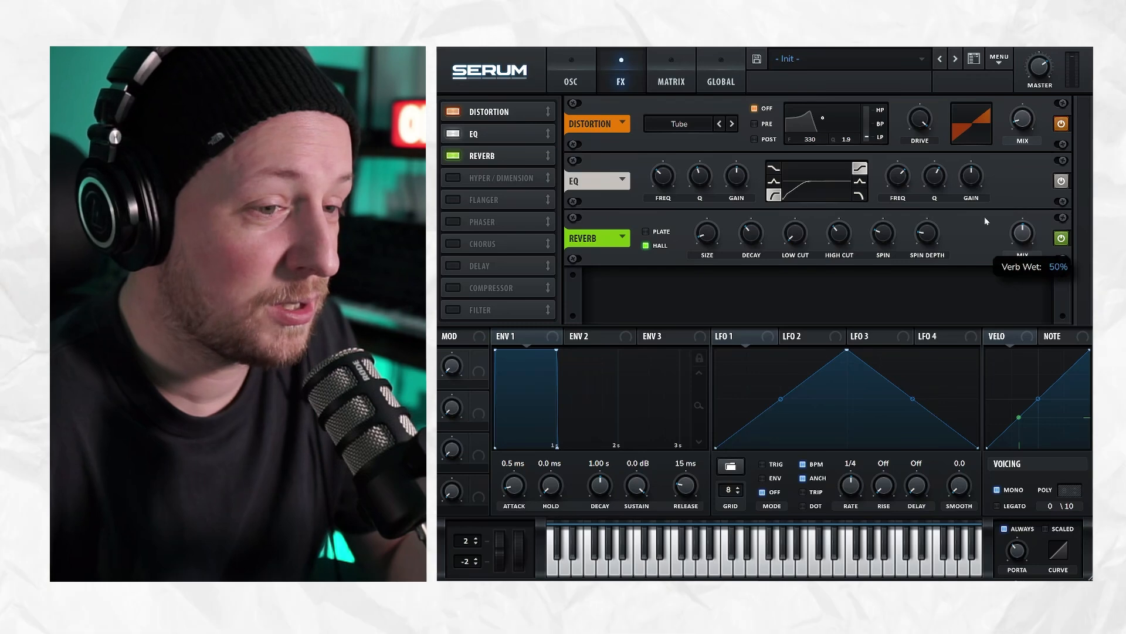
{"action": "left_click_drag", "start_coordinate": [808, 235], "coordinate": [804, 192]}
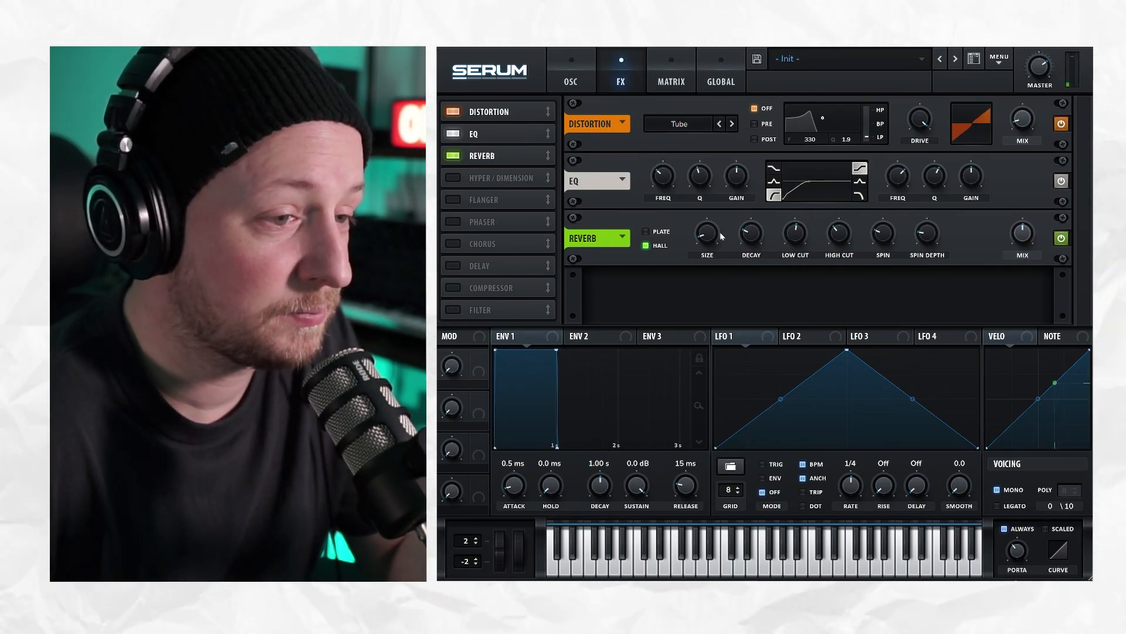
{"action": "left_click_drag", "start_coordinate": [1017, 232], "coordinate": [996, 244]}
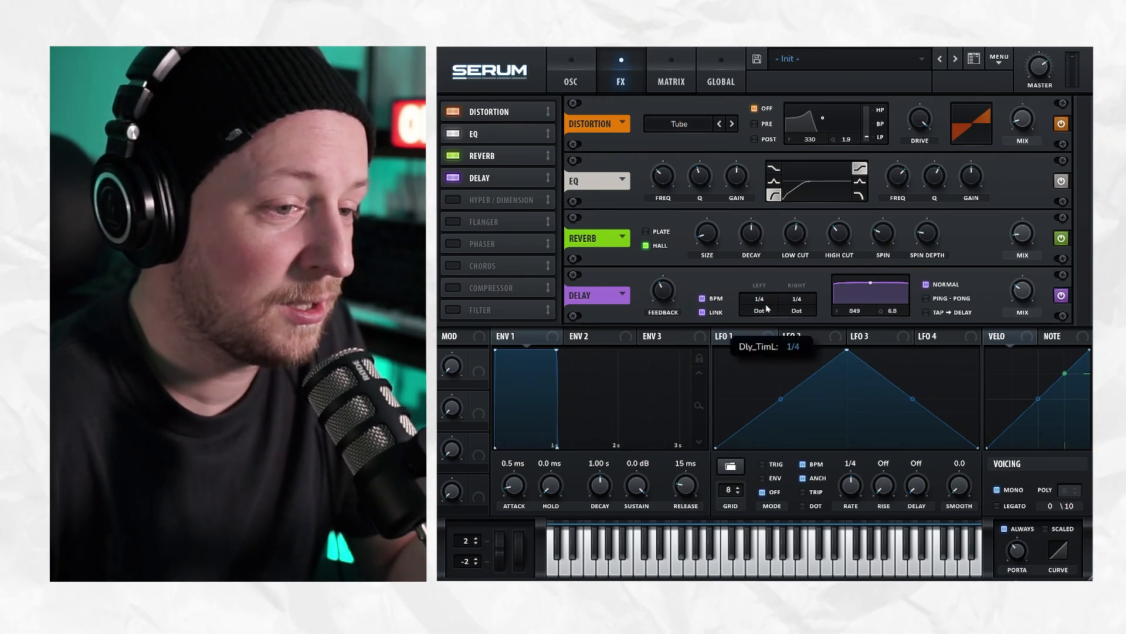
Set the delay to dotted 1/8 ping-pong, raise its mix and shape its filter to about 1474 with Q 2.9
{"action": "left_click_drag", "start_coordinate": [767, 305], "coordinate": [766, 308]}
{"action": "left_click", "coordinate": [954, 300]}
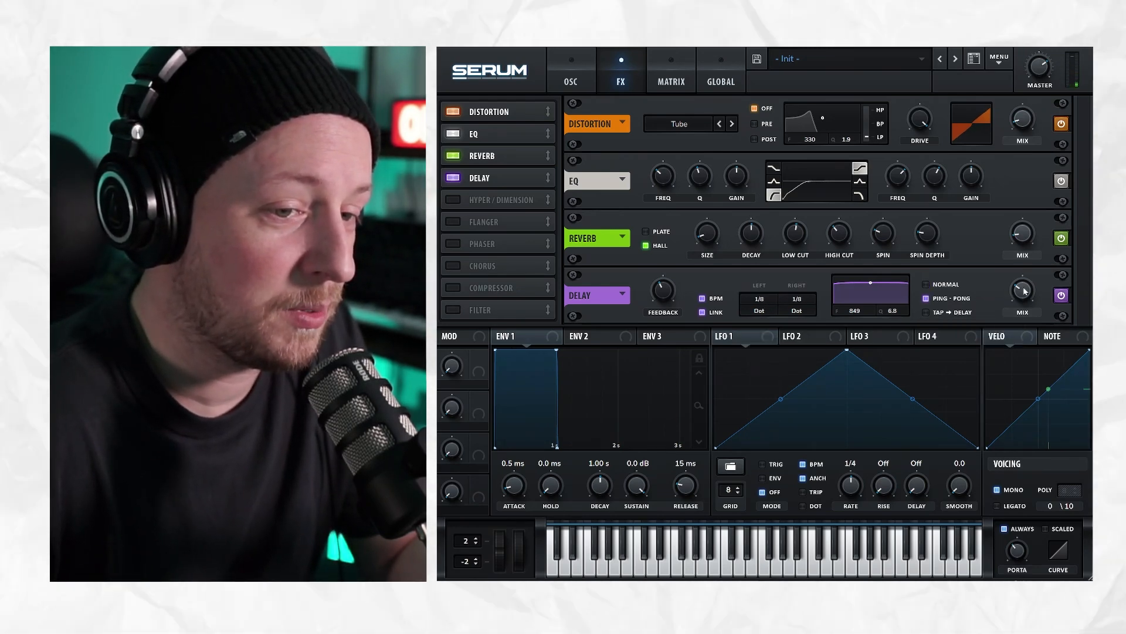
{"action": "left_click_drag", "start_coordinate": [1025, 292], "coordinate": [1025, 279]}
{"action": "left_click_drag", "start_coordinate": [873, 290], "coordinate": [880, 297]}
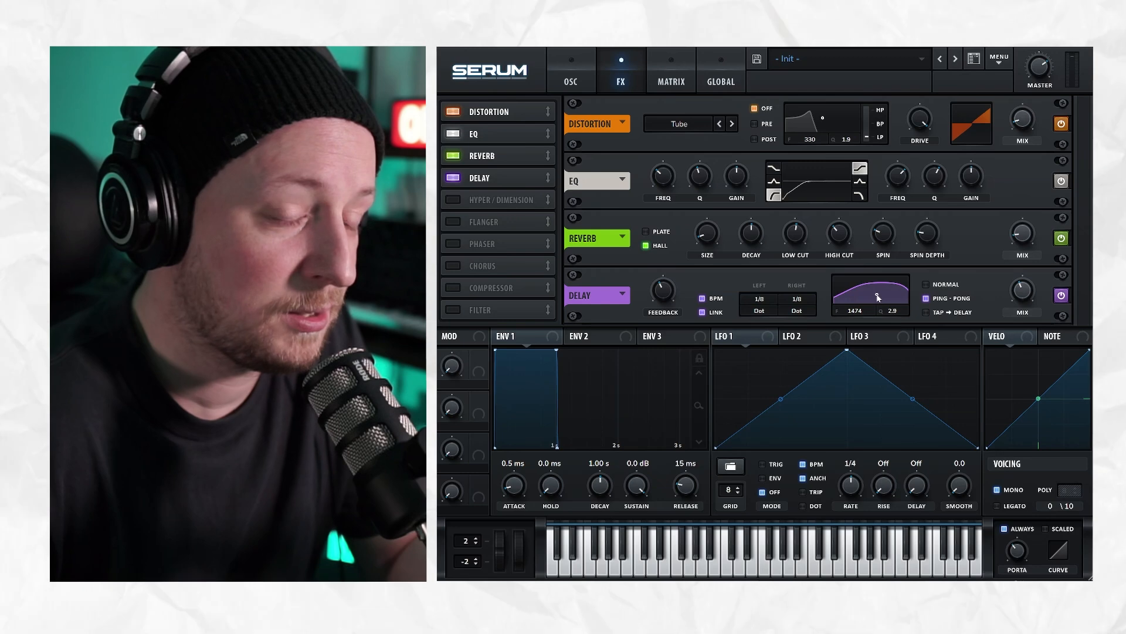